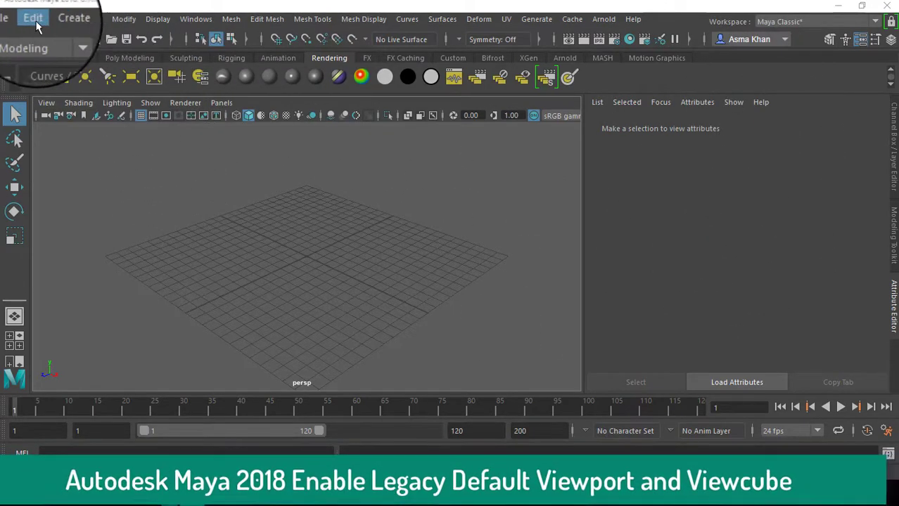
Check the viewport renderers, close the extra WordPad window, and select the MAYA_ENABLE_LEGACY_VIEWPORT=1 line.
left_click(191, 104)
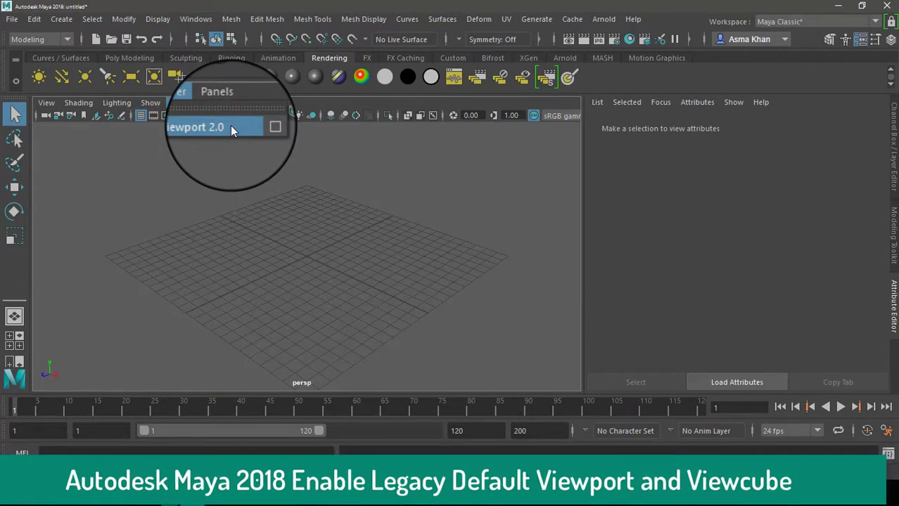
left_click(446, 247)
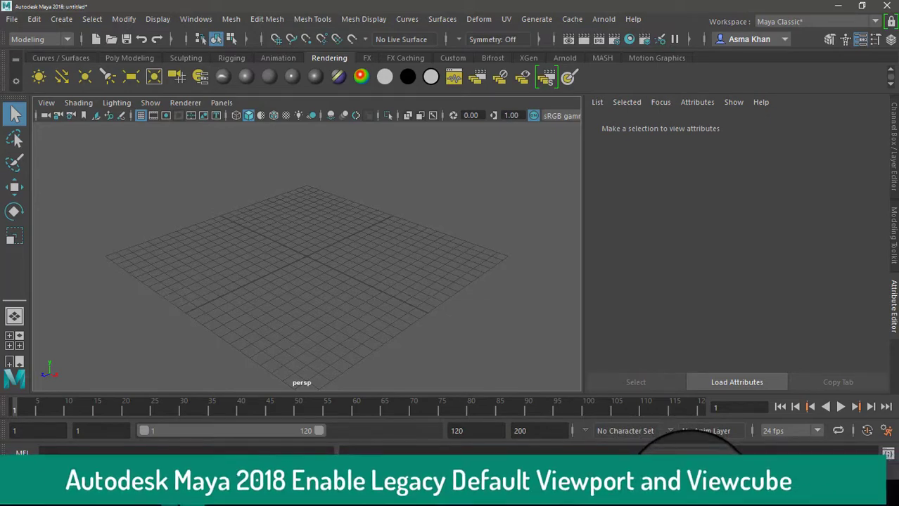
mouse_move(686, 489)
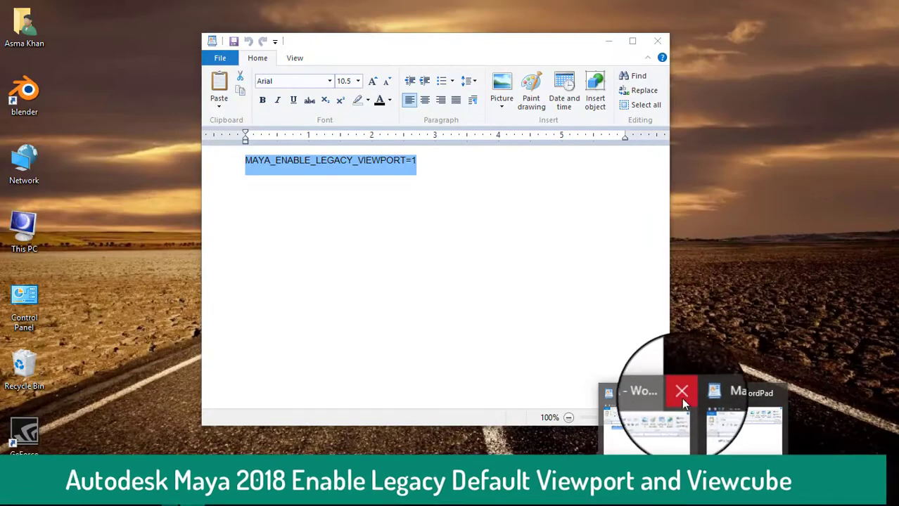
left_click(683, 391)
left_click(683, 439)
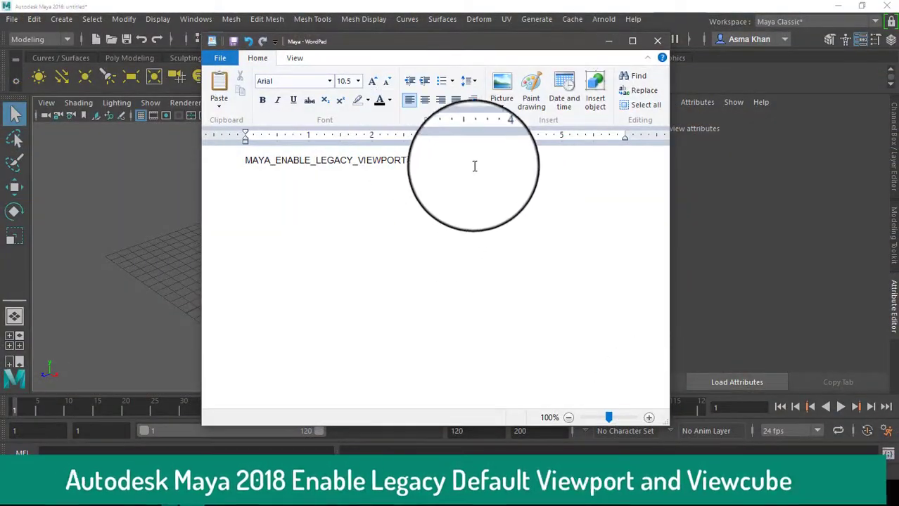
left_click_drag(473, 165, 246, 161)
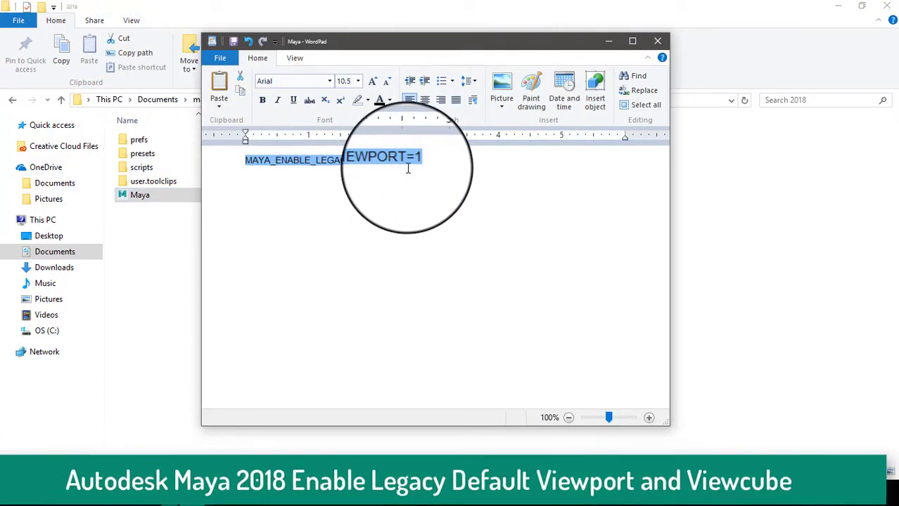
Save the Maya environment file as plain text with MAYA_ENABLE_LEGACY_VIEWPORT=1, then close WordPad.
key("ctrl+x")
key("ctrl+v")
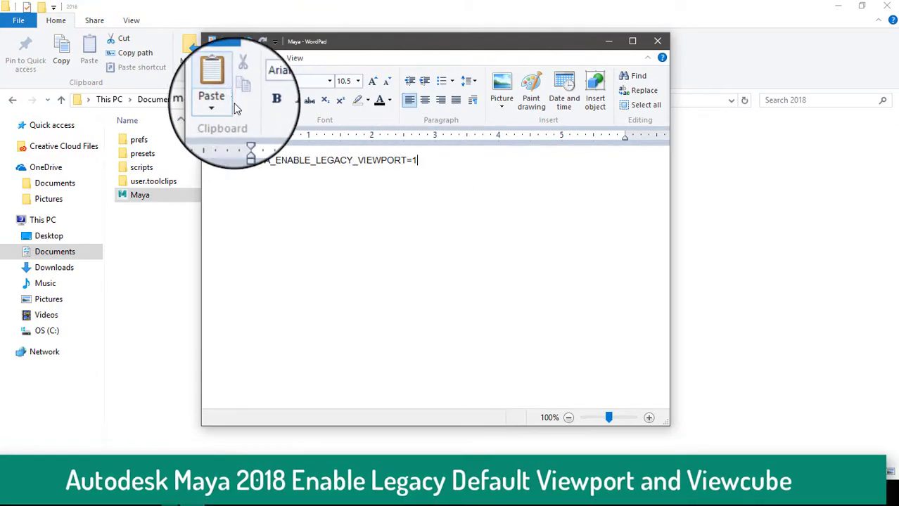
left_click(220, 58)
left_click(230, 140)
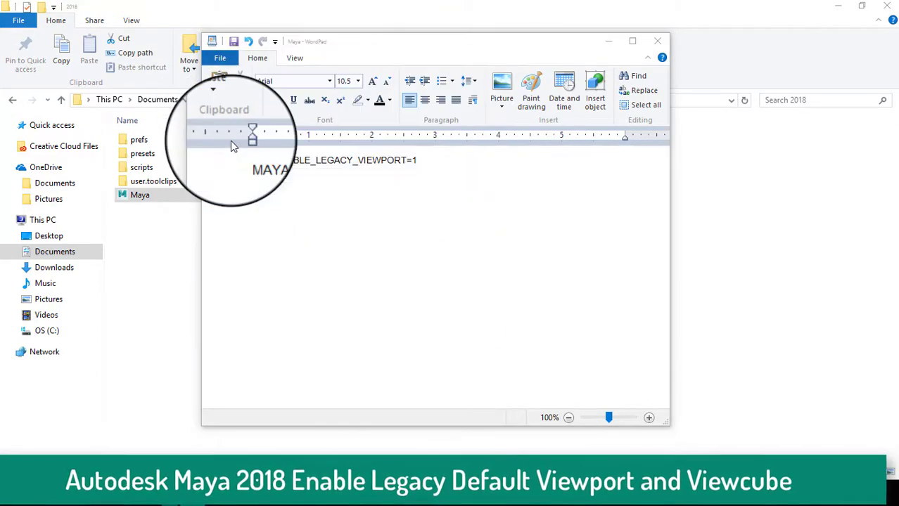
left_click(481, 274)
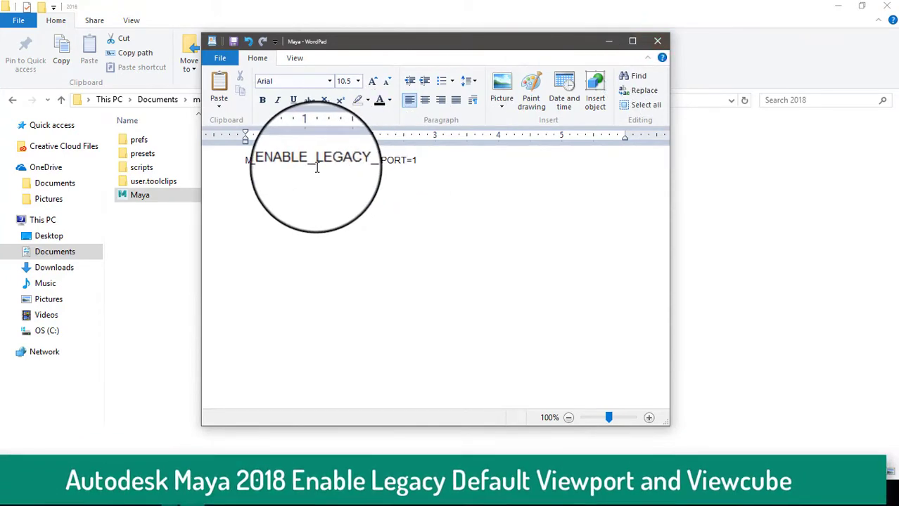
left_click(658, 42)
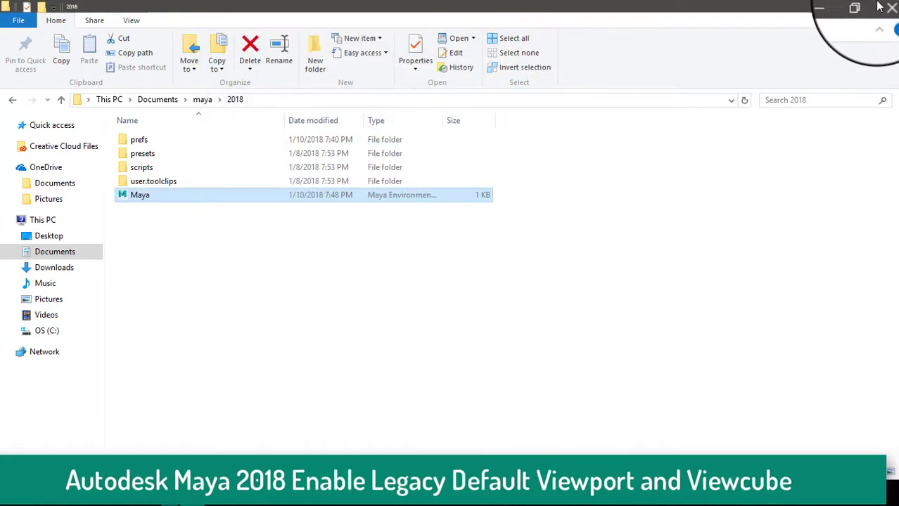
Minimize File Explorer and quit Maya 2018 without saving the untitled scene.
left_click(837, 6)
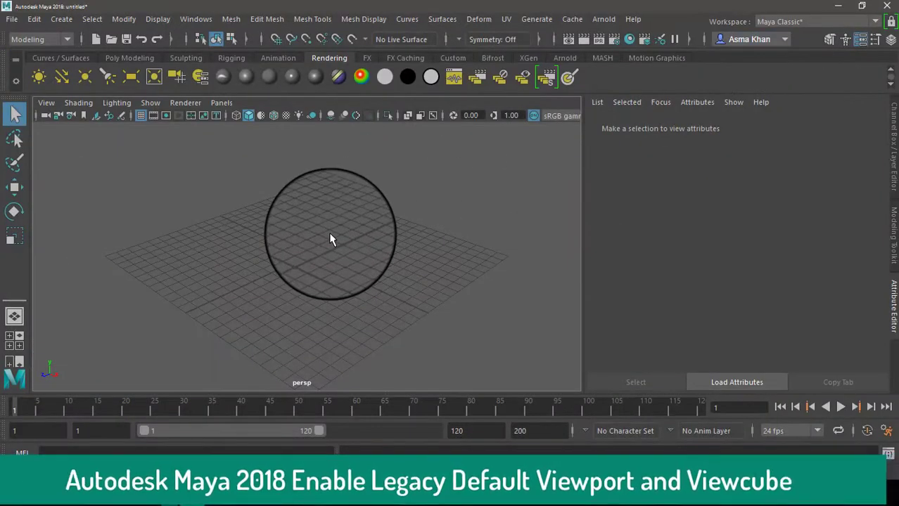
left_click(886, 7)
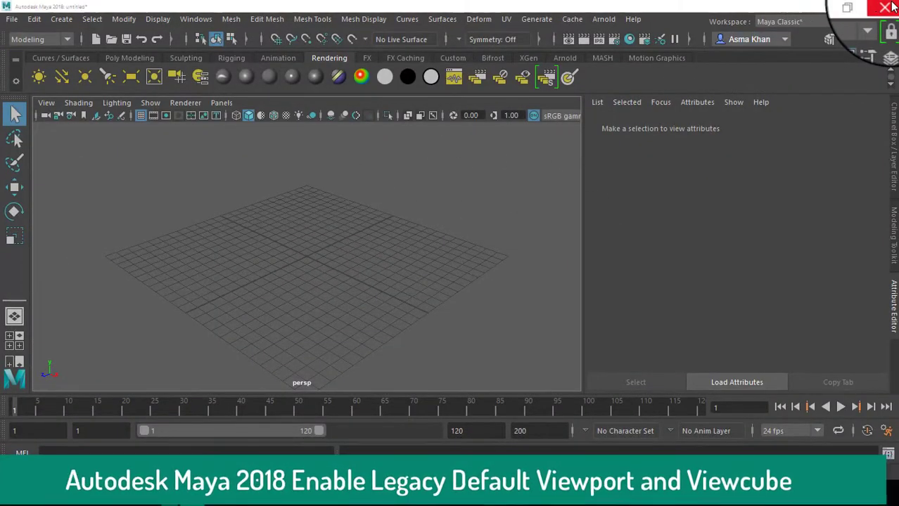
left_click(438, 248)
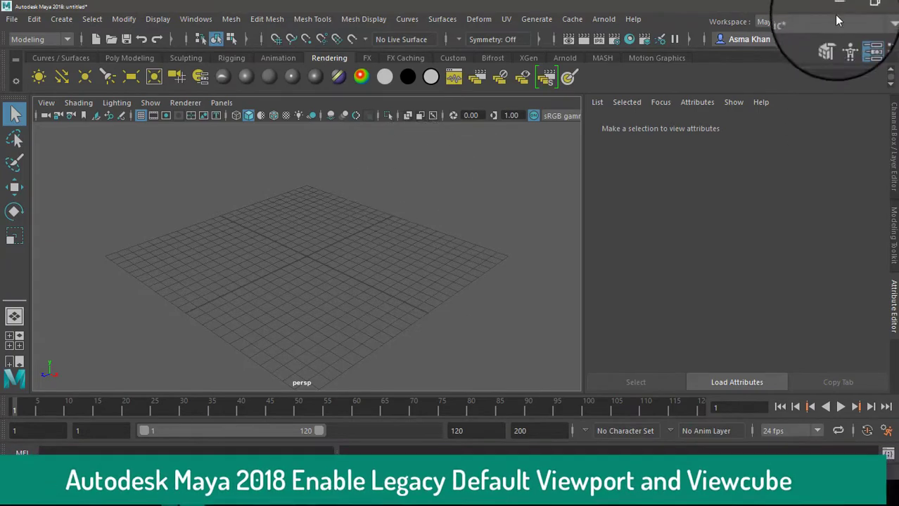
left_click(885, 7)
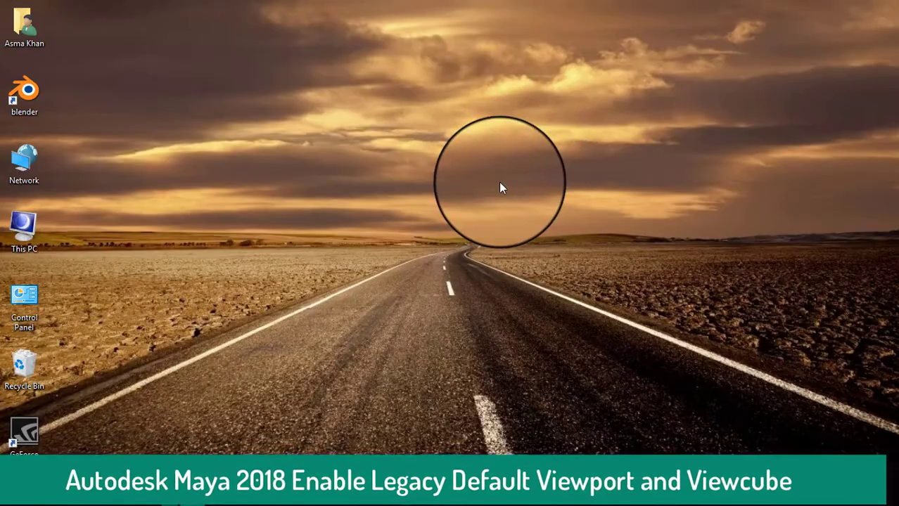
Refresh the Windows desktop from its right-click menu.
right_click(452, 165)
right_click(299, 161)
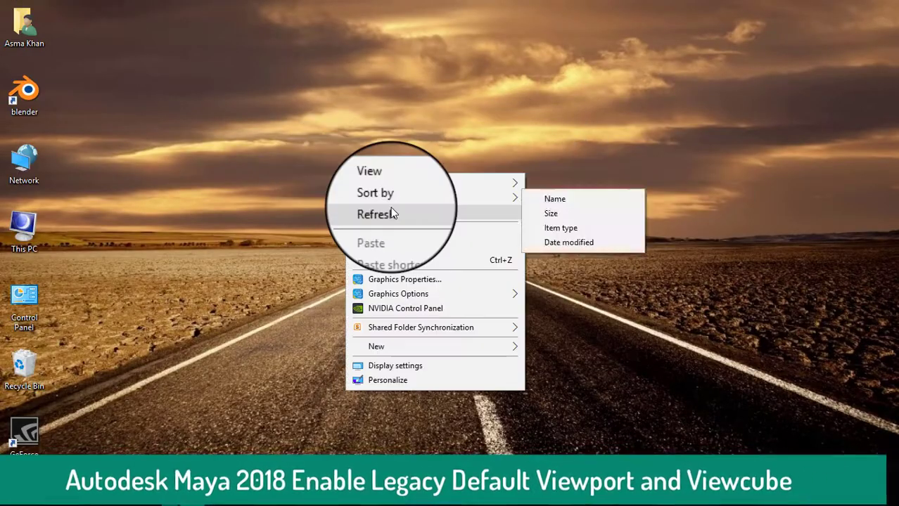
left_click(394, 210)
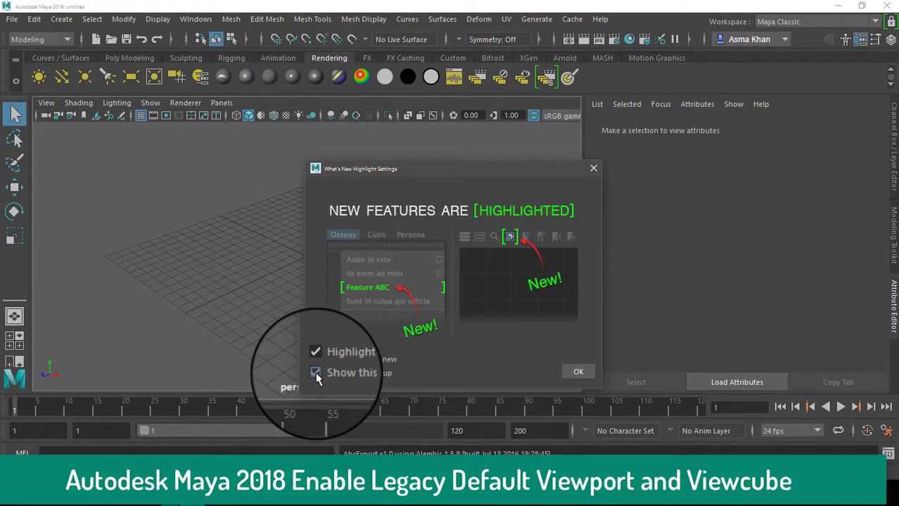
Uncheck 'Show this at startup' and close the What's New Highlight Settings window.
left_click(315, 373)
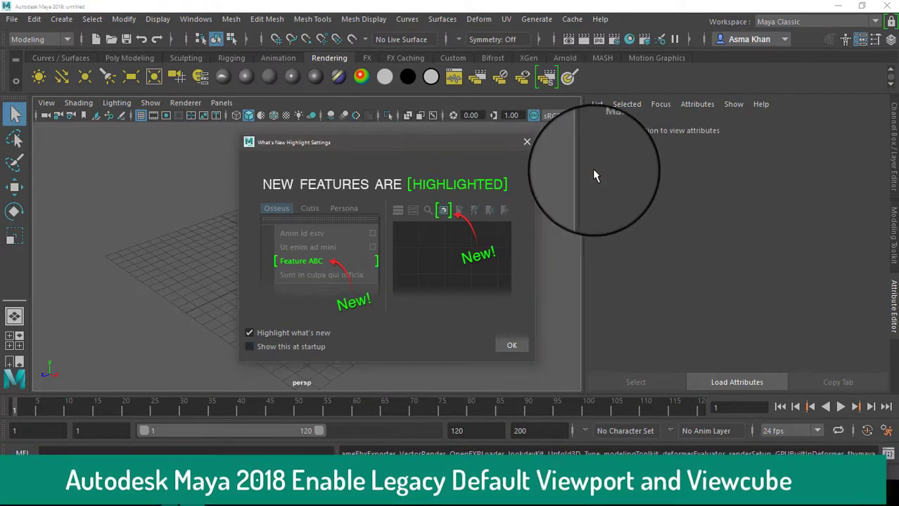
left_click(527, 144)
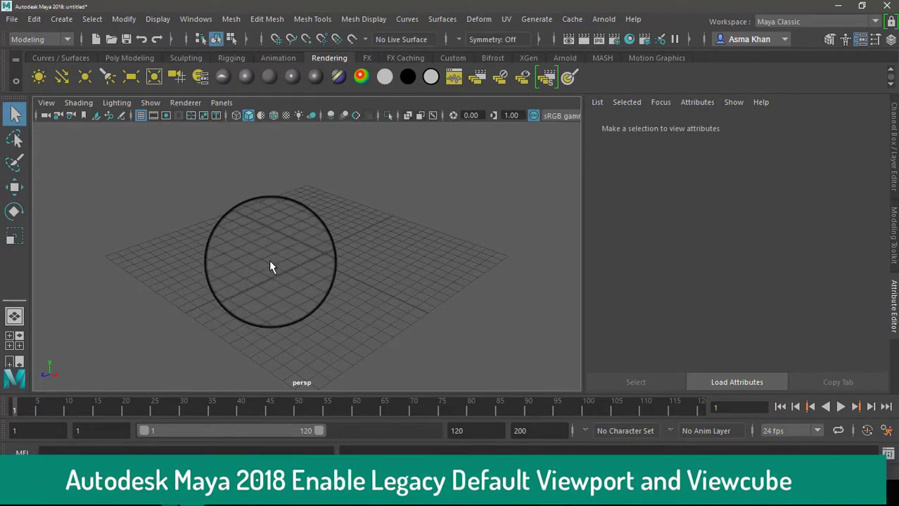
Set the perspective viewport renderer to Legacy Default Viewport.
left_click(198, 110)
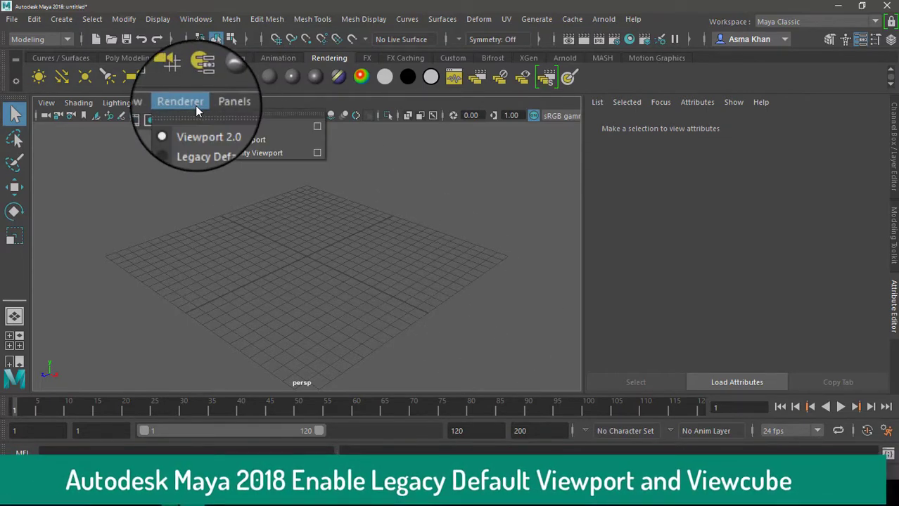
left_click(175, 139)
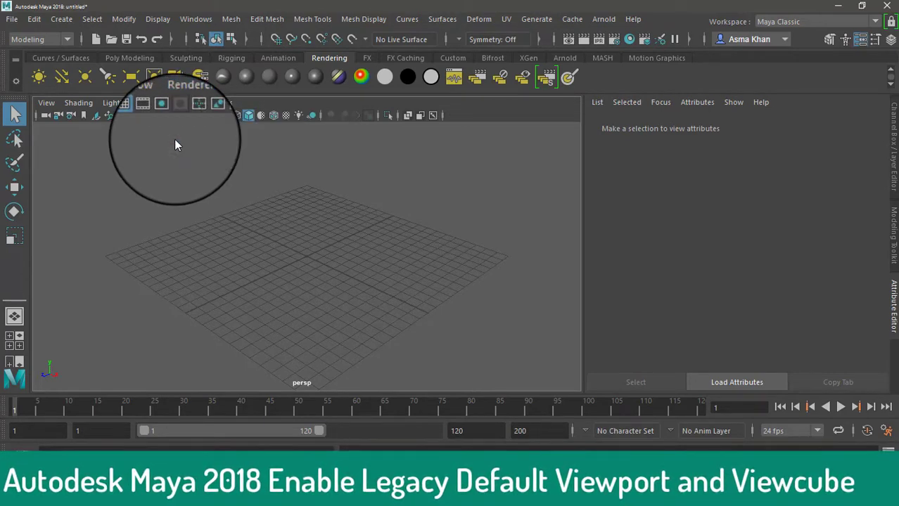
left_click(158, 21)
mouse_move(167, 65)
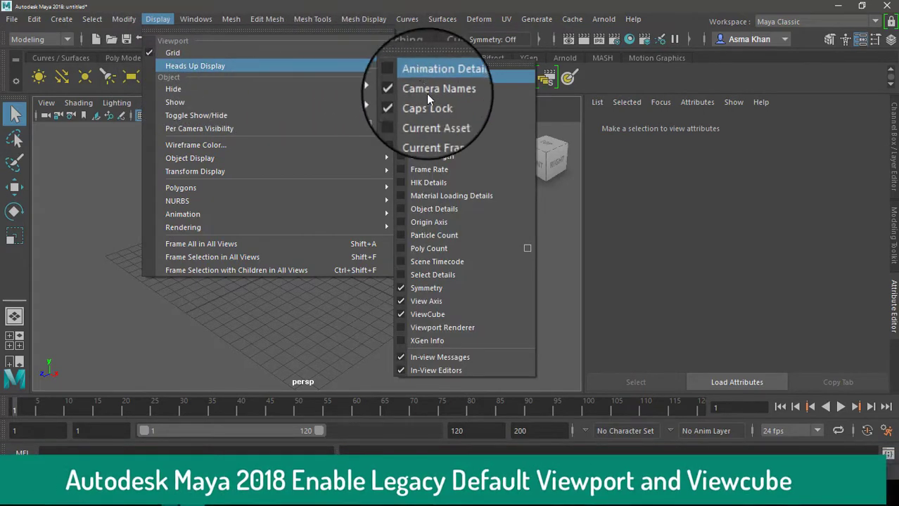
left_click(401, 315)
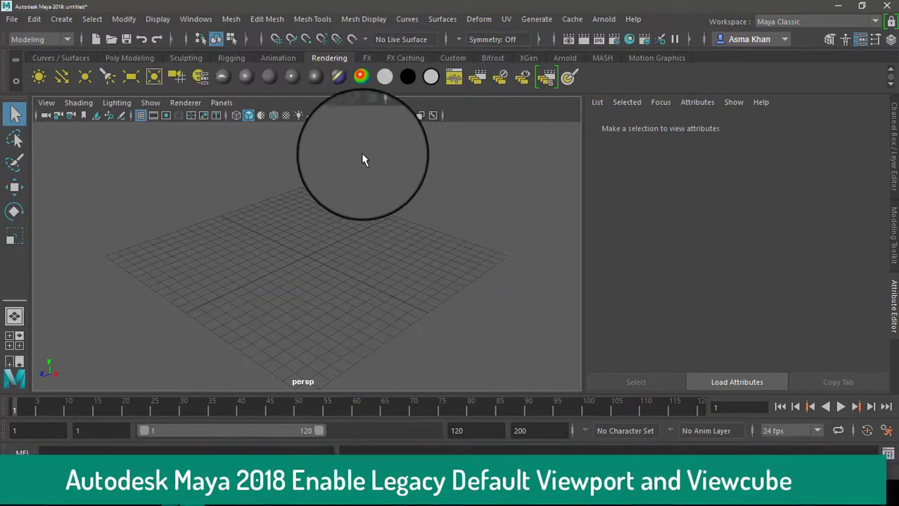
left_click(155, 19)
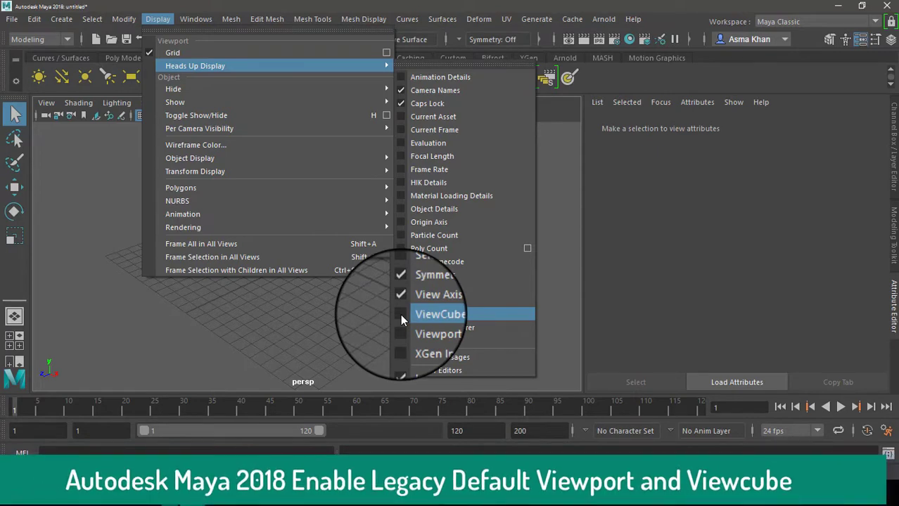
left_click(401, 316)
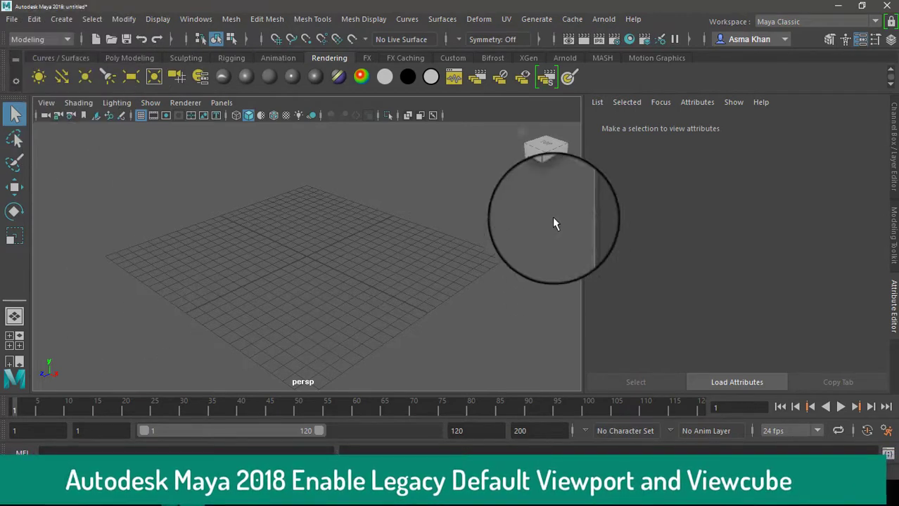
left_click(538, 163)
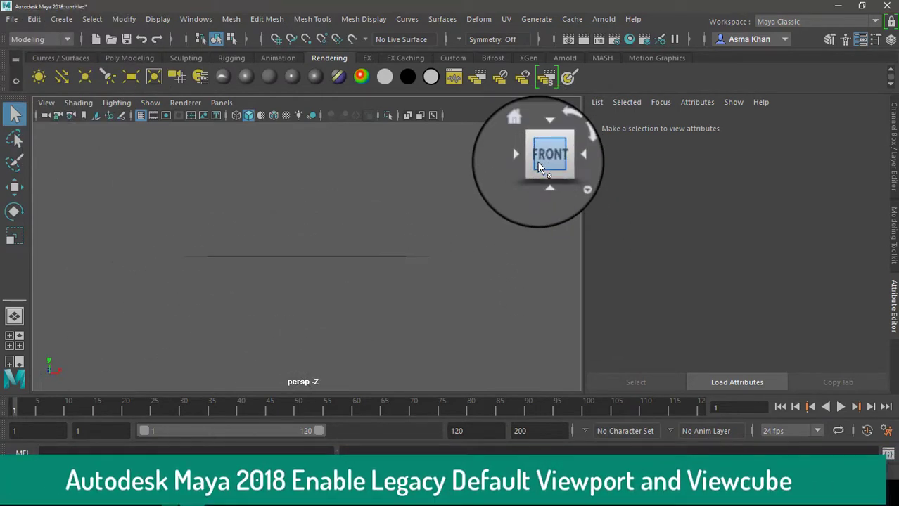
left_click(546, 181)
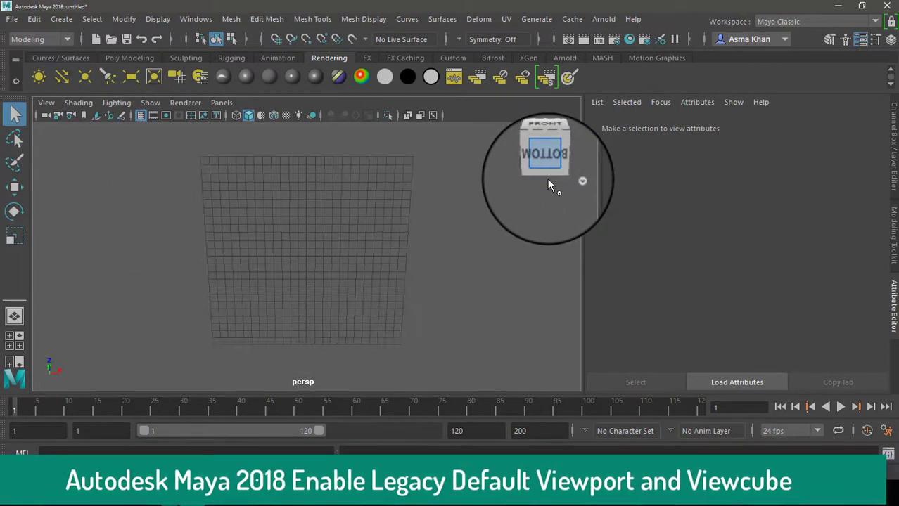
left_click(547, 181)
left_click(547, 179)
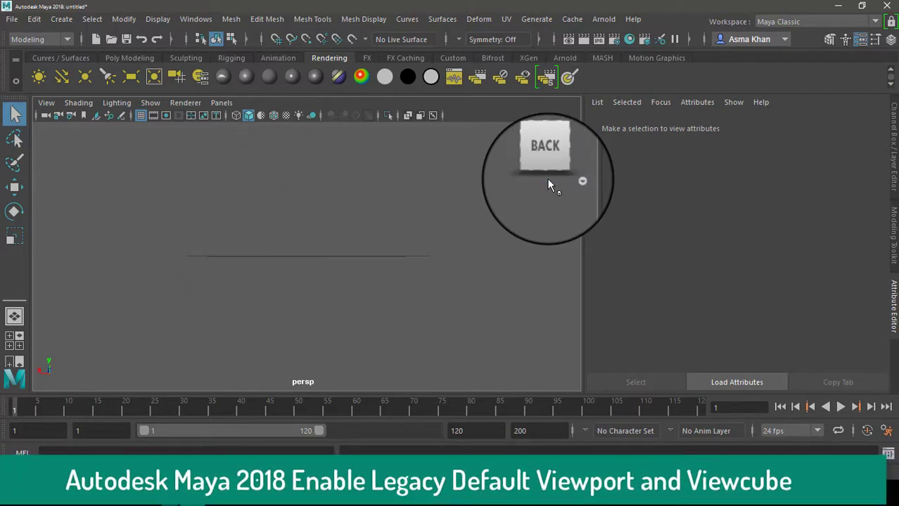
left_click(522, 134)
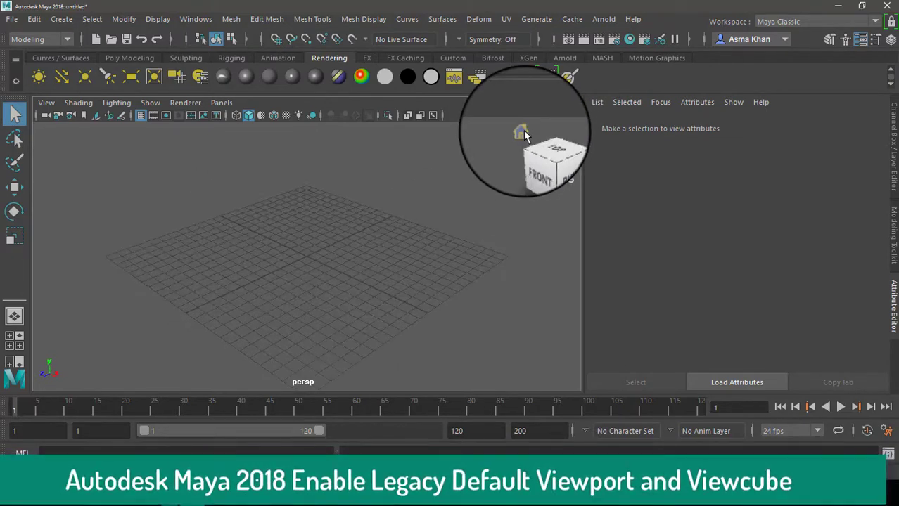